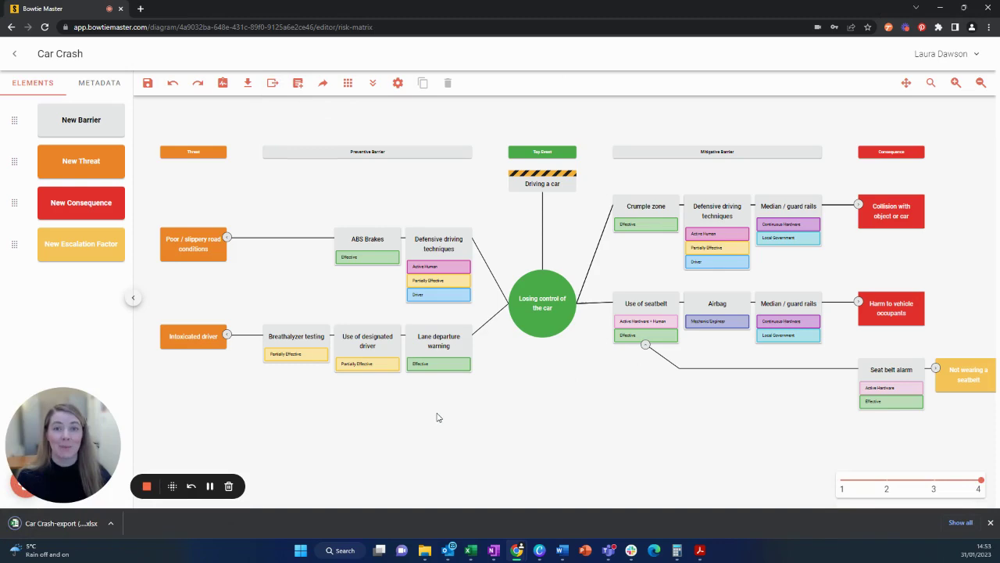
In the Car Crash workbook, show the 'Driving a car' hazard has no parent id and the top event's parent id matches it
left_click(470, 551)
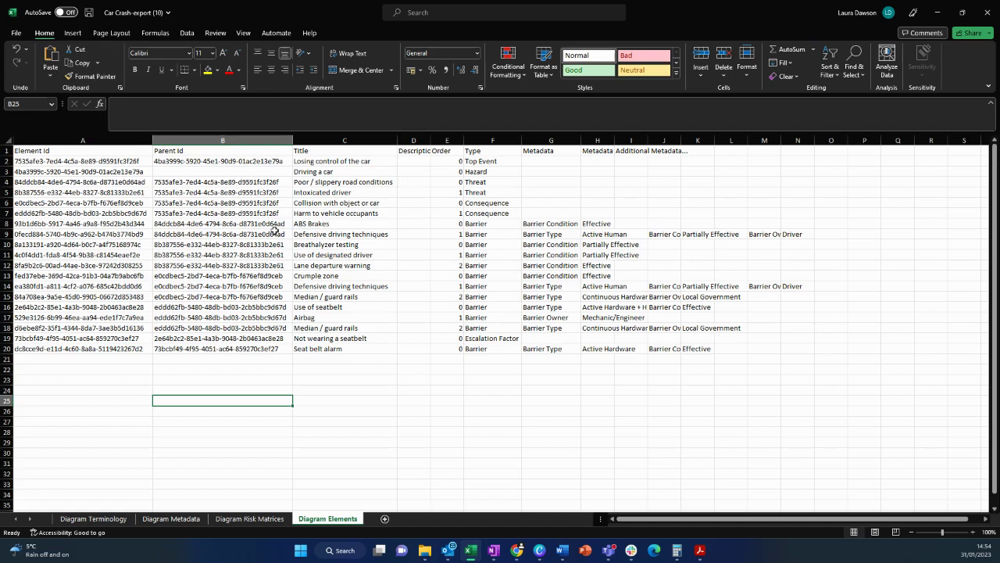
left_click(330, 172)
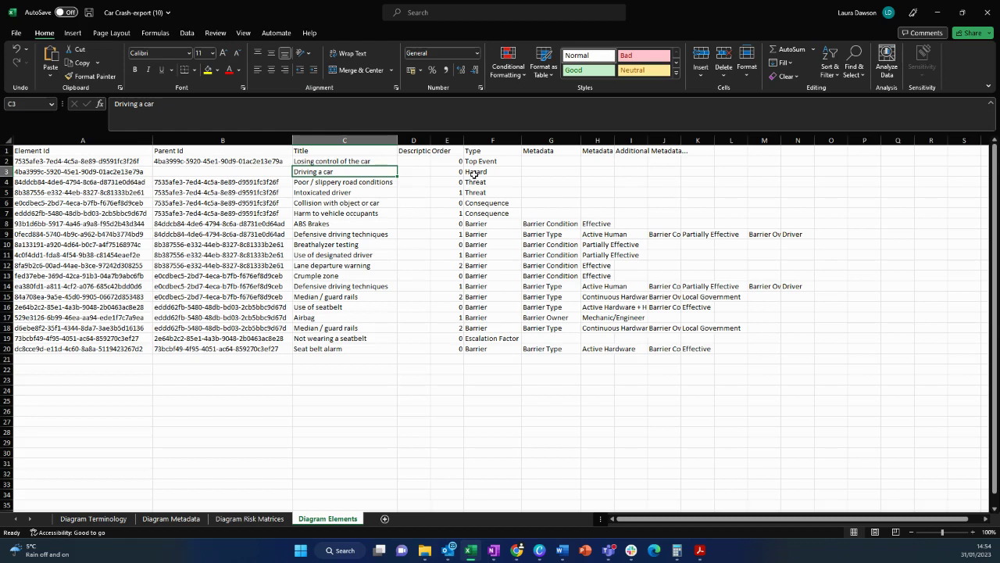
left_click(219, 174)
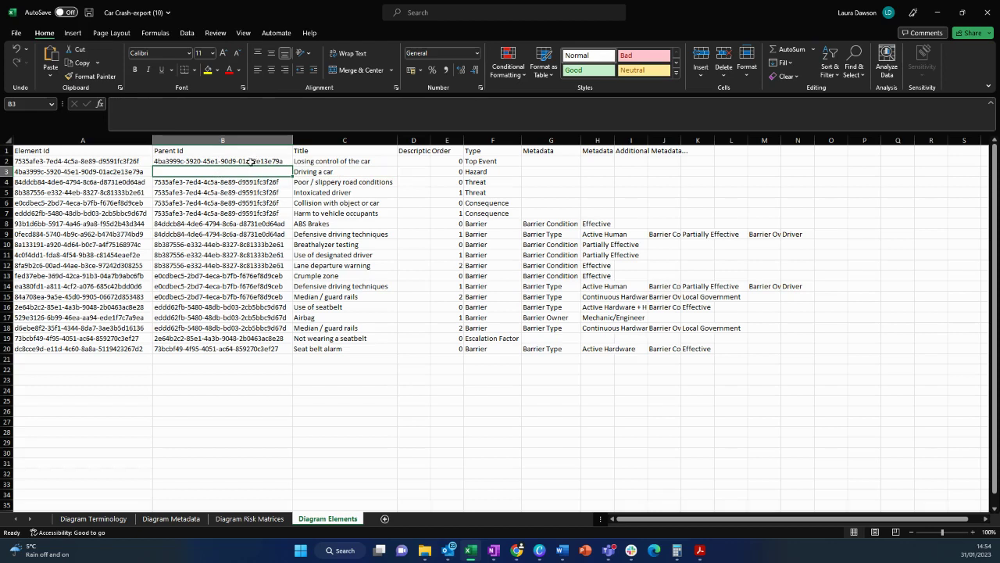
left_click(251, 161)
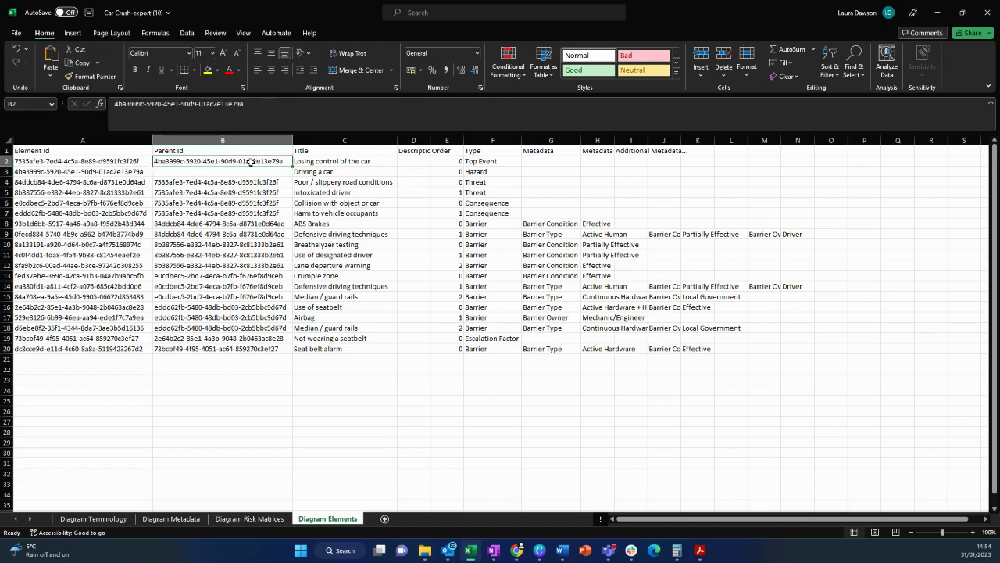
left_click(141, 175)
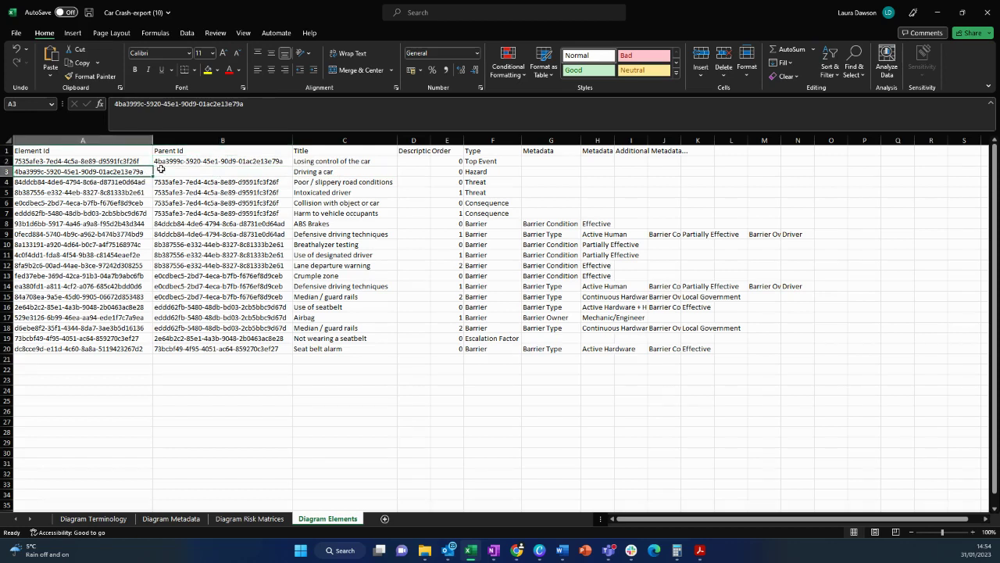
left_click(188, 162)
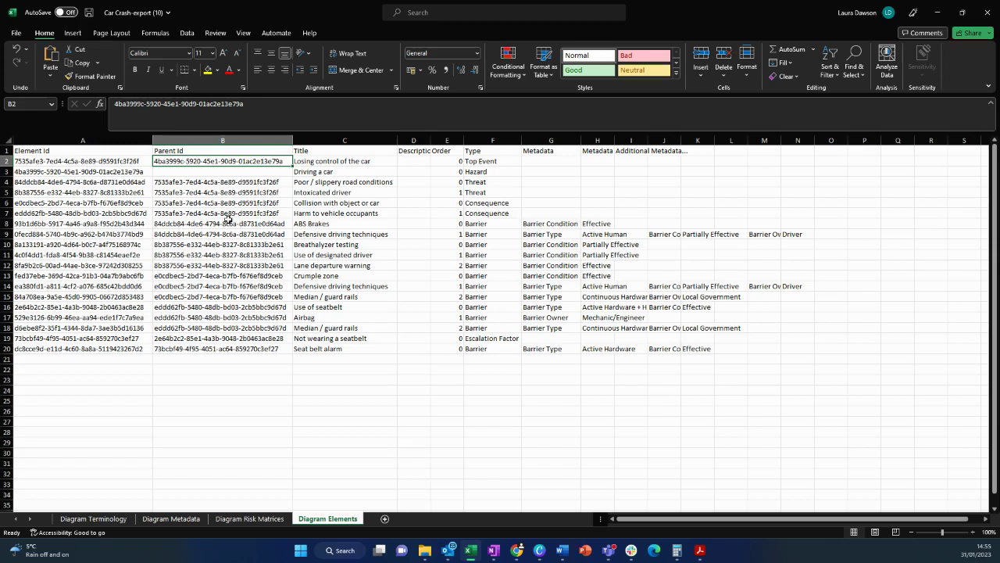
left_click_drag(223, 181, 228, 212)
key("ctrl+v")
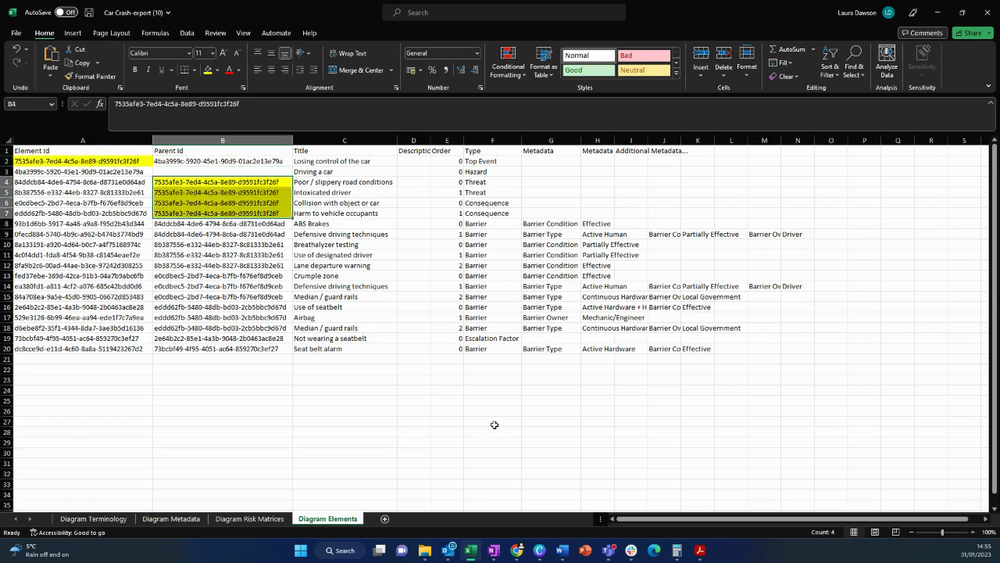
key("Escape")
left_click(137, 160)
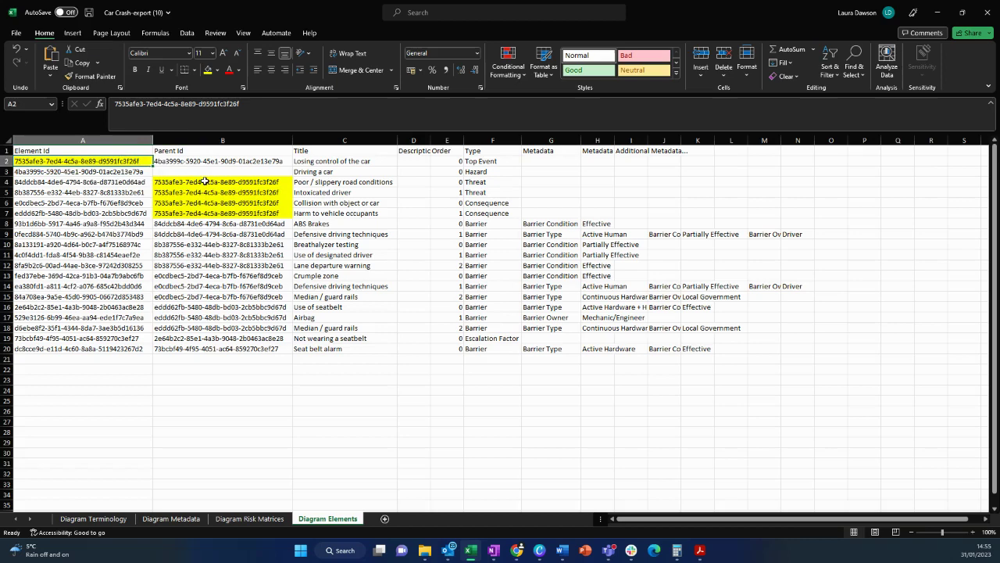
left_click_drag(206, 181, 214, 212)
left_click_drag(480, 184, 487, 216)
left_click_drag(223, 183, 235, 213)
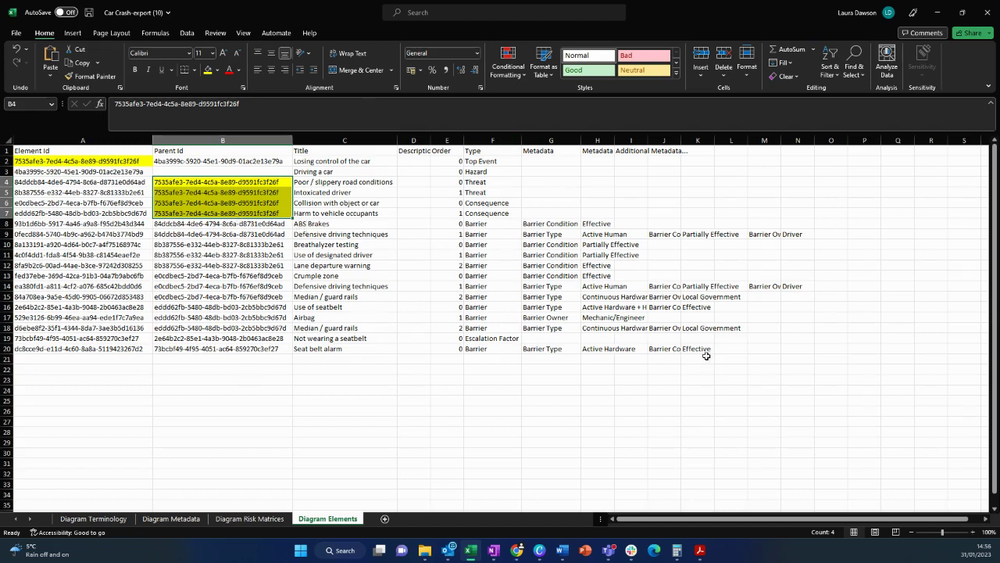
Move the top event's id from A2 onto B4 and enter parent id 1 in three rows
left_click(73, 160)
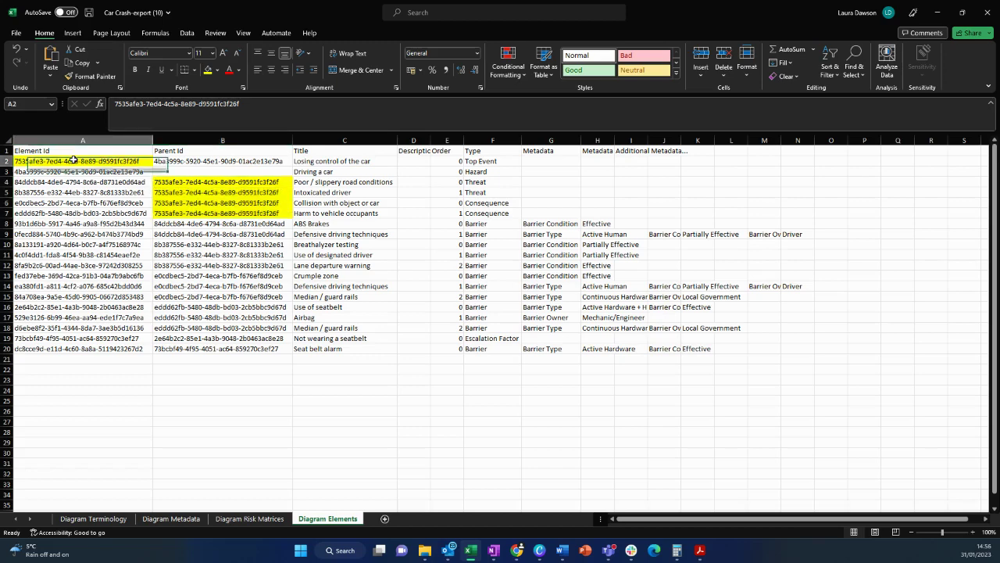
left_click_drag(74, 160, 205, 183)
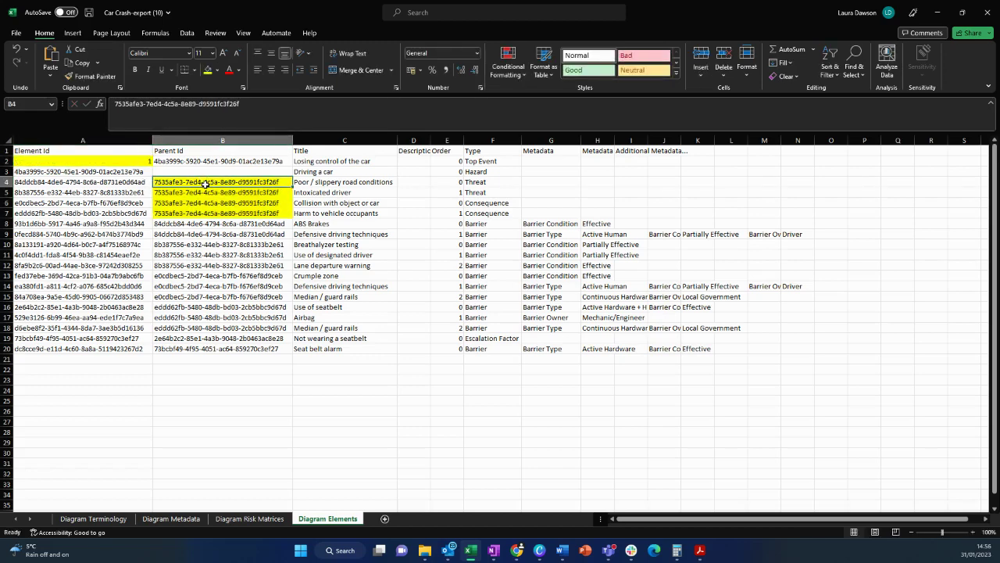
type("1")
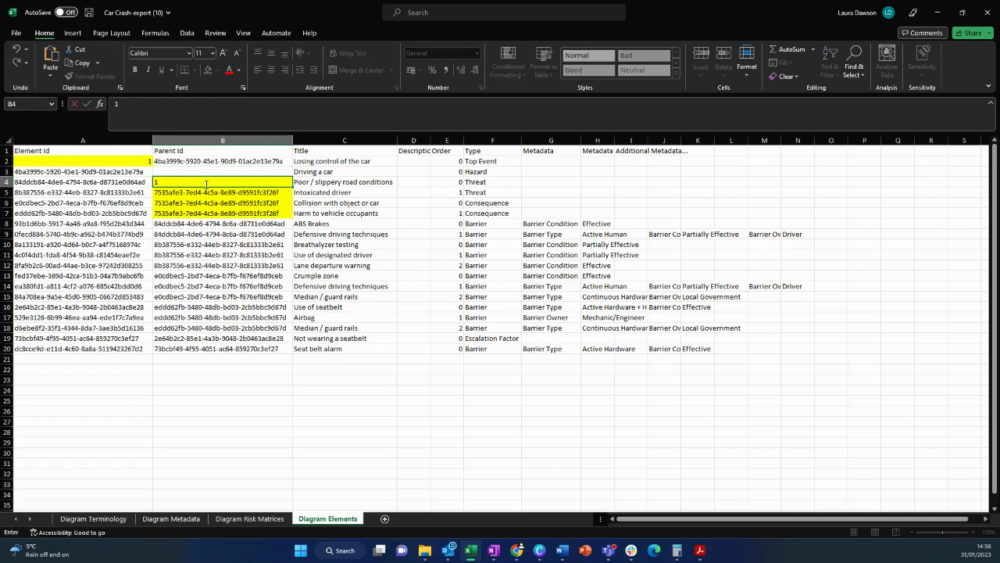
key("Return")
type("1")
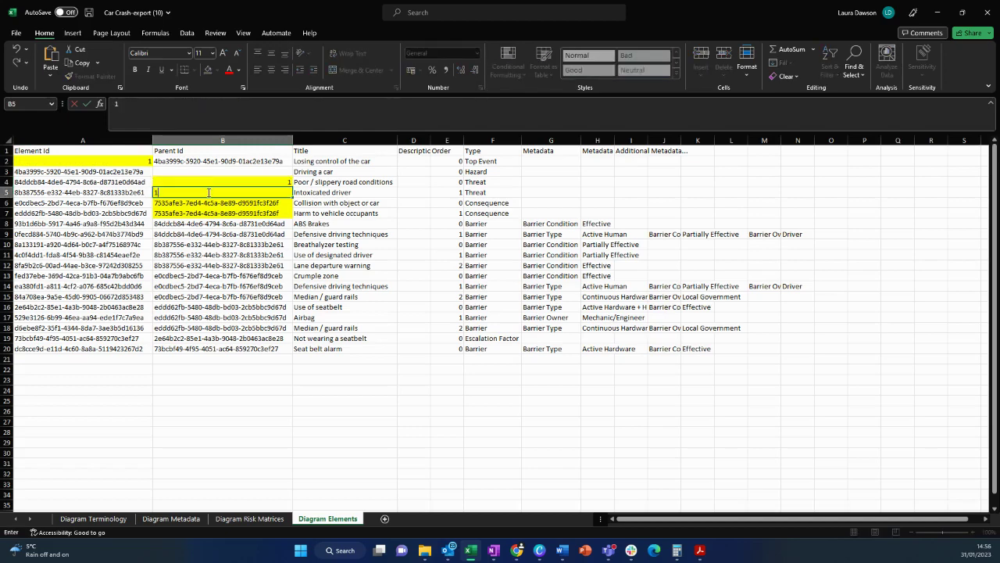
key("Return")
type("1")
key("Return")
type("1")
key("Return")
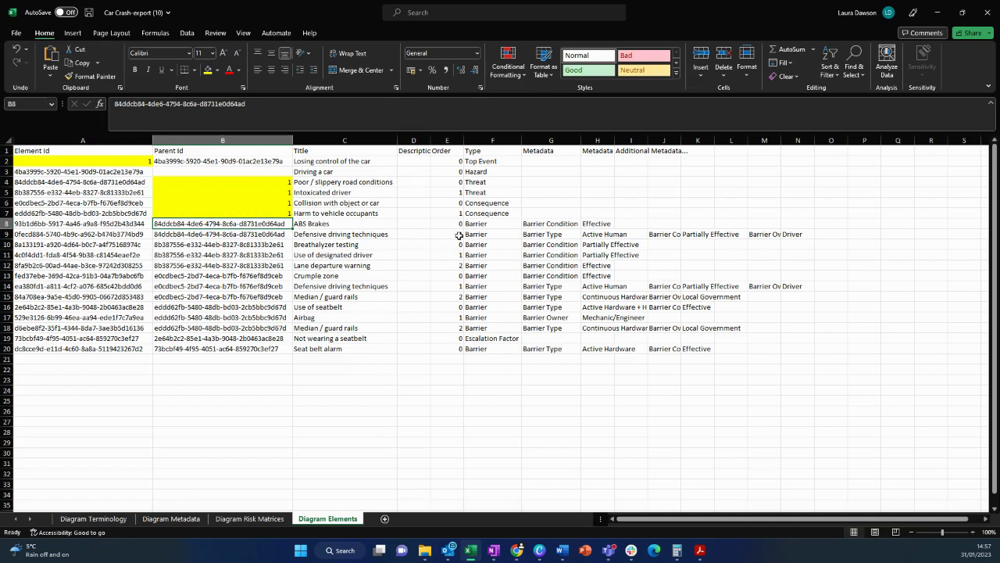
Point out the Threat and Consequence types, then select the barrier metadata names G9:G18 and values H8:H18
left_click(499, 181)
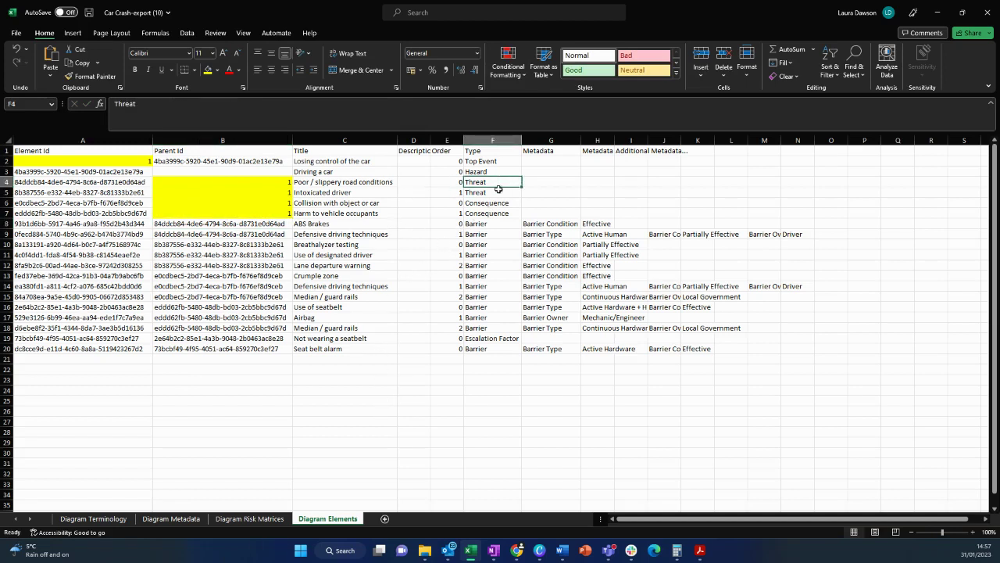
left_click(503, 214)
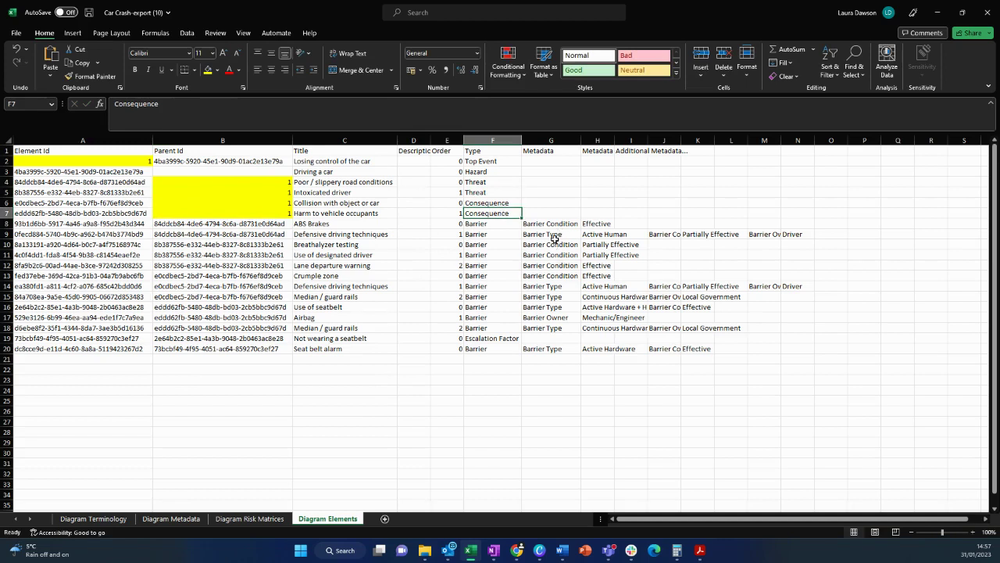
left_click_drag(553, 235, 571, 328)
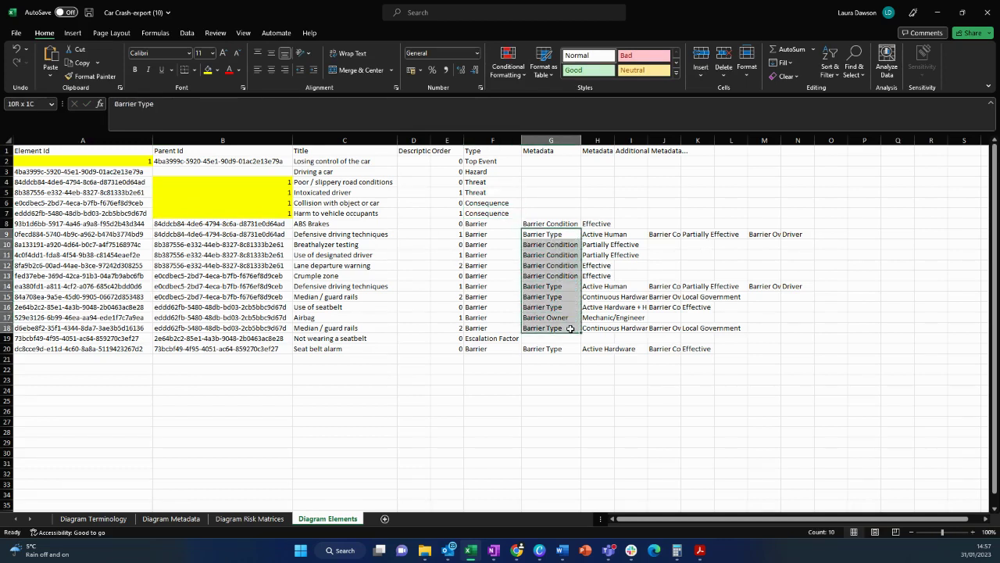
left_click_drag(601, 225, 610, 325)
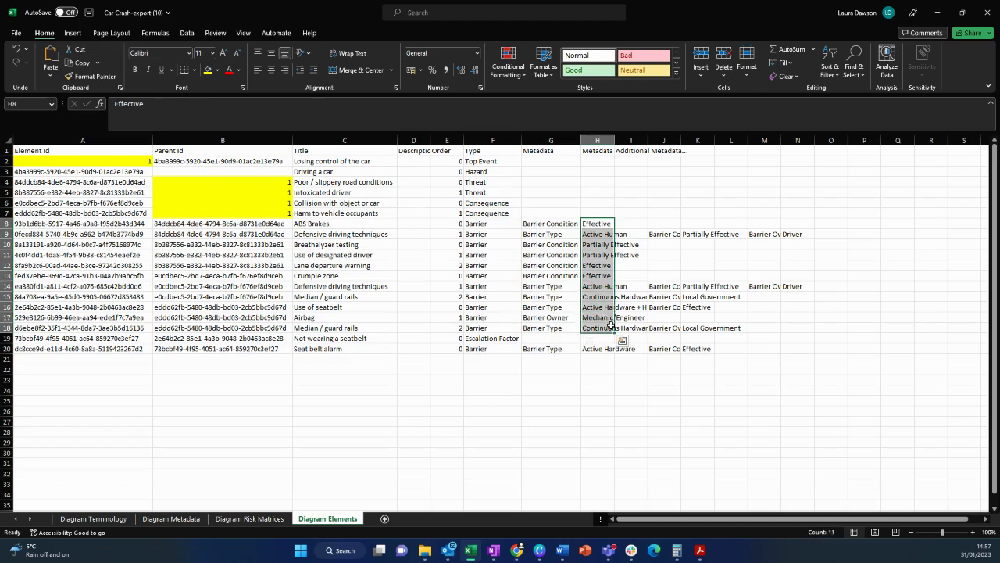
On the Diagram Metadata sheet, autofit column B and select the Barrier Type row
left_click(171, 518)
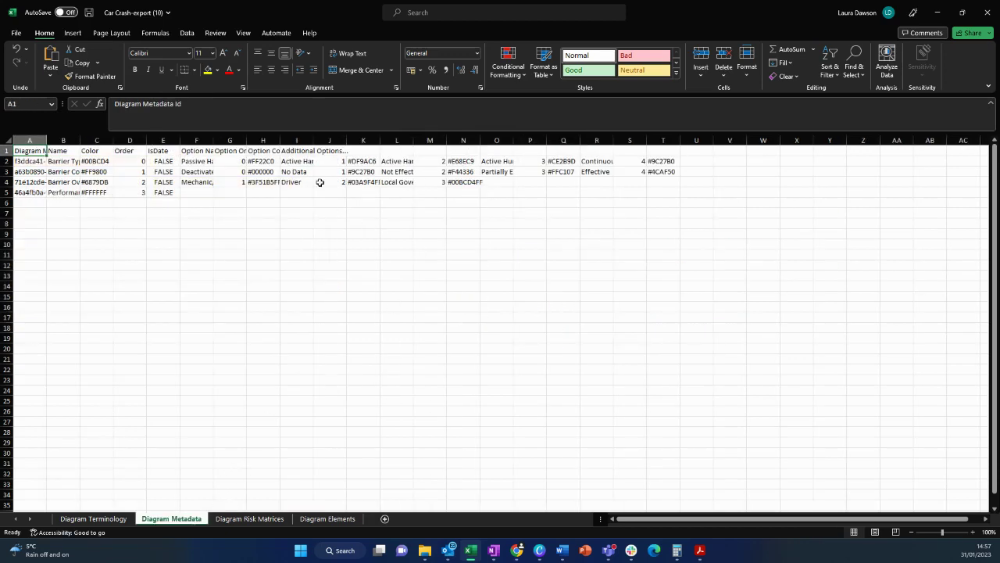
double_click(80, 140)
left_click(99, 160)
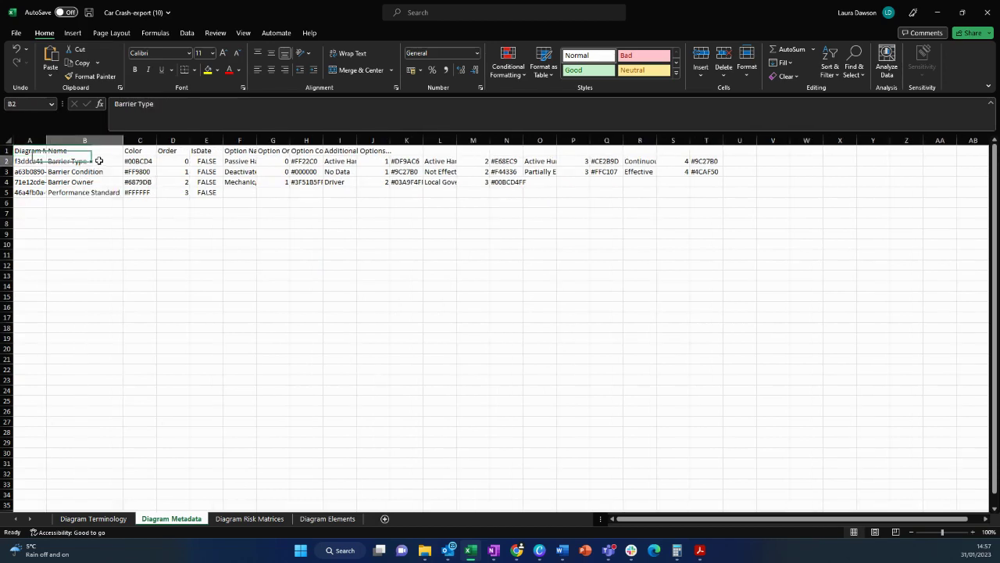
left_click(7, 160)
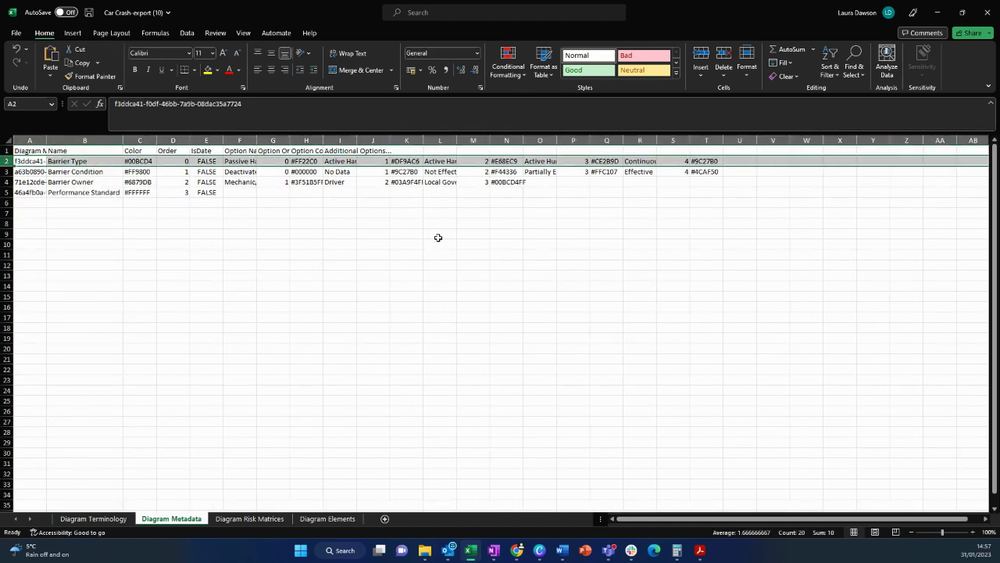
Review the Passive Hardware option's colour code and order value, then go to Diagram Risk Matrices
left_click(236, 161)
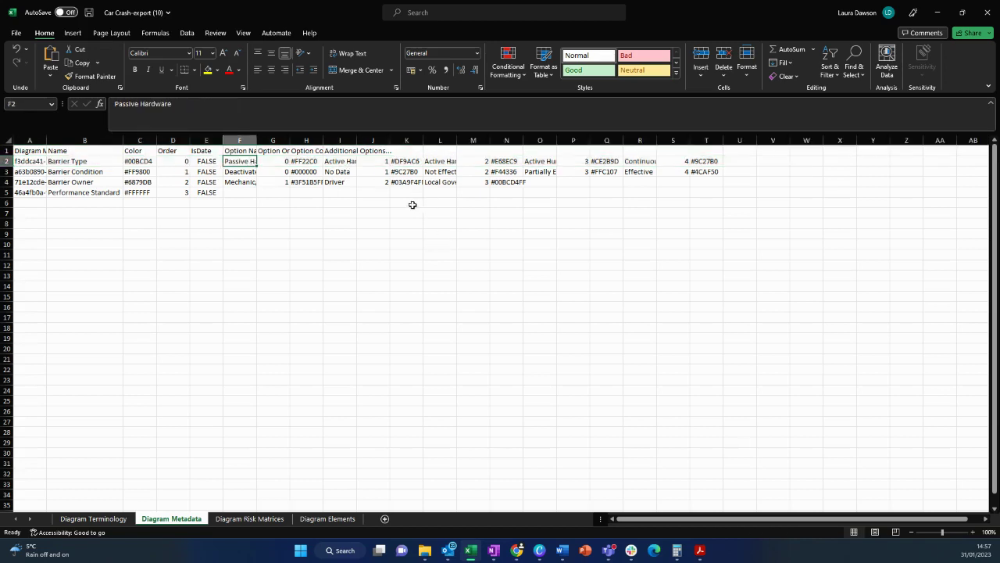
left_click(304, 161)
left_click(385, 162)
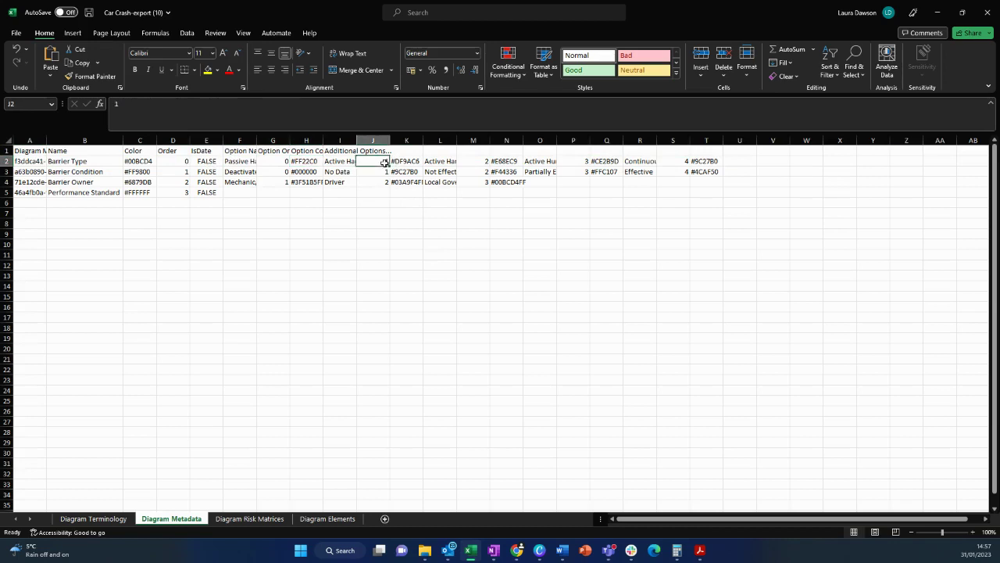
left_click(239, 519)
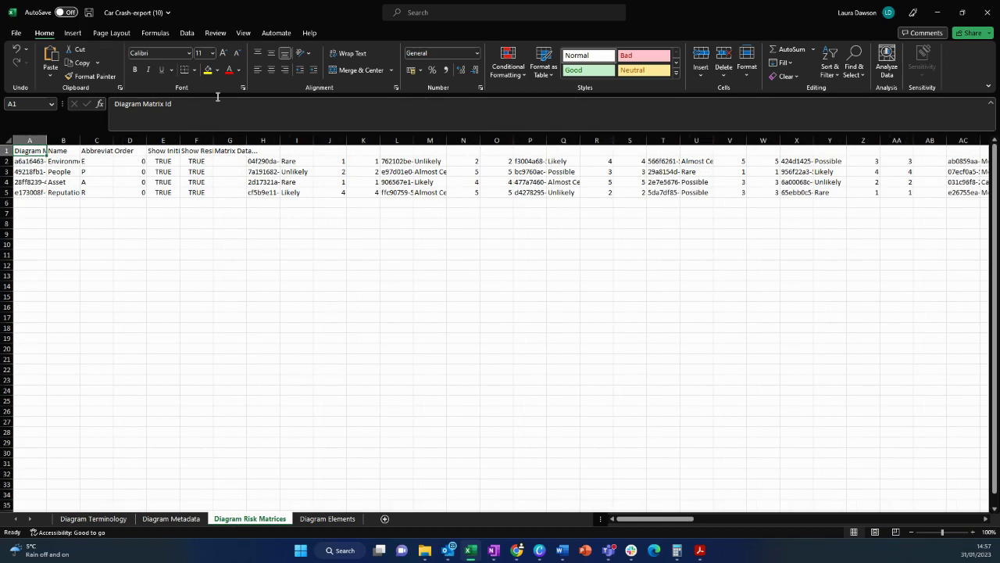
Highlight the four risk matrix rows, likelihood labels I2:I5, values J2:J5 and matrix ids A2:A5
left_click_drag(7, 161, 6, 192)
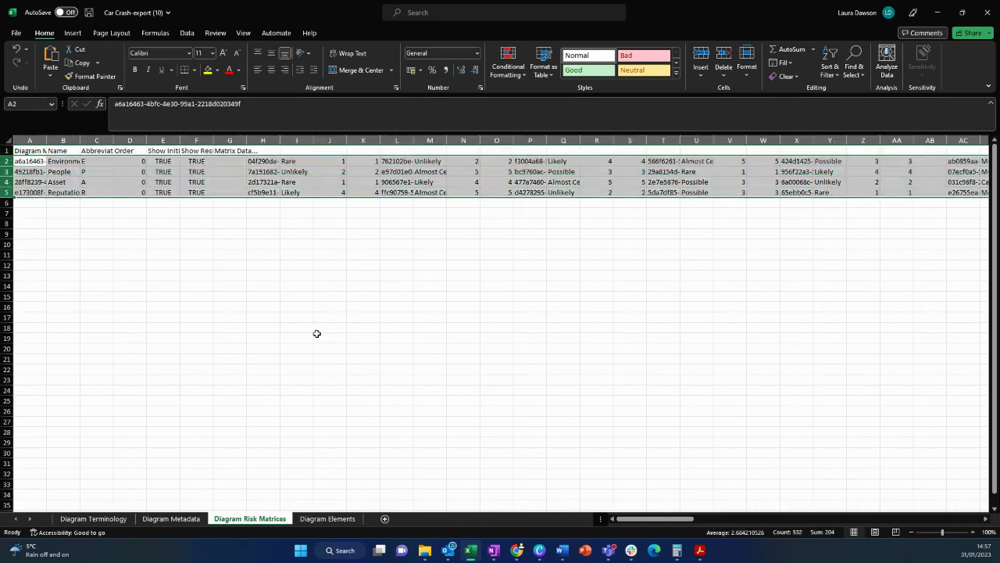
left_click_drag(290, 165, 306, 196)
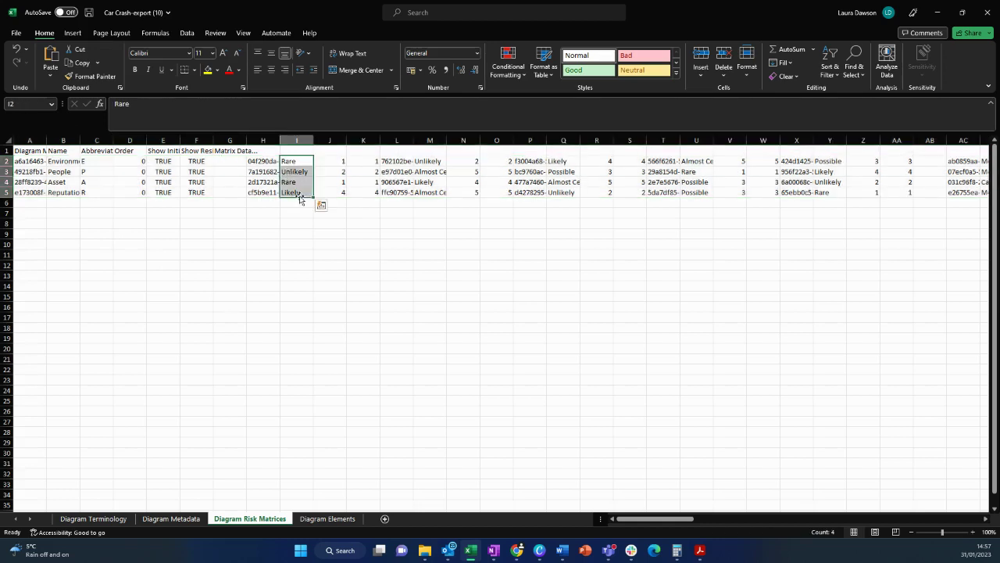
left_click_drag(335, 161, 343, 197)
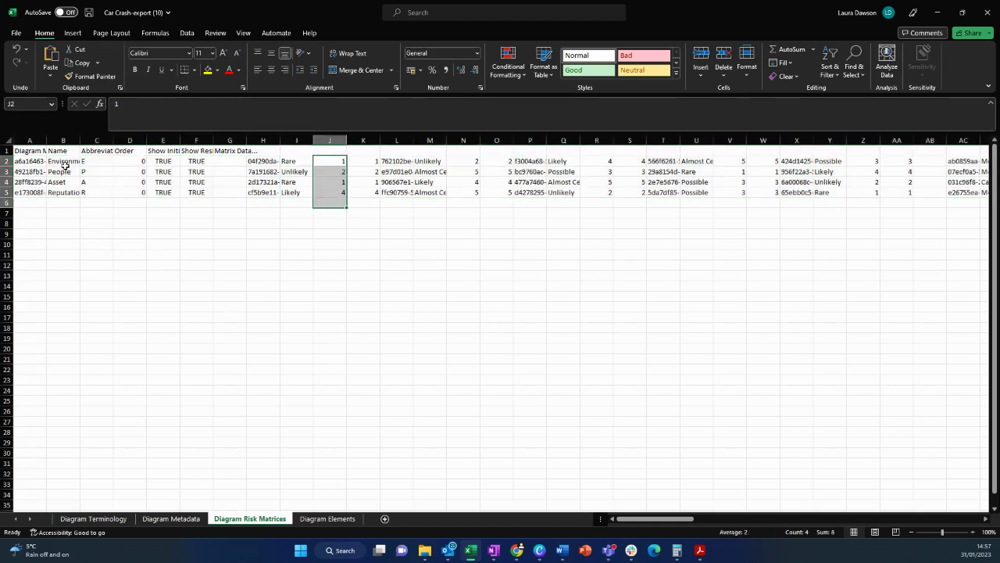
left_click_drag(29, 162, 29, 186)
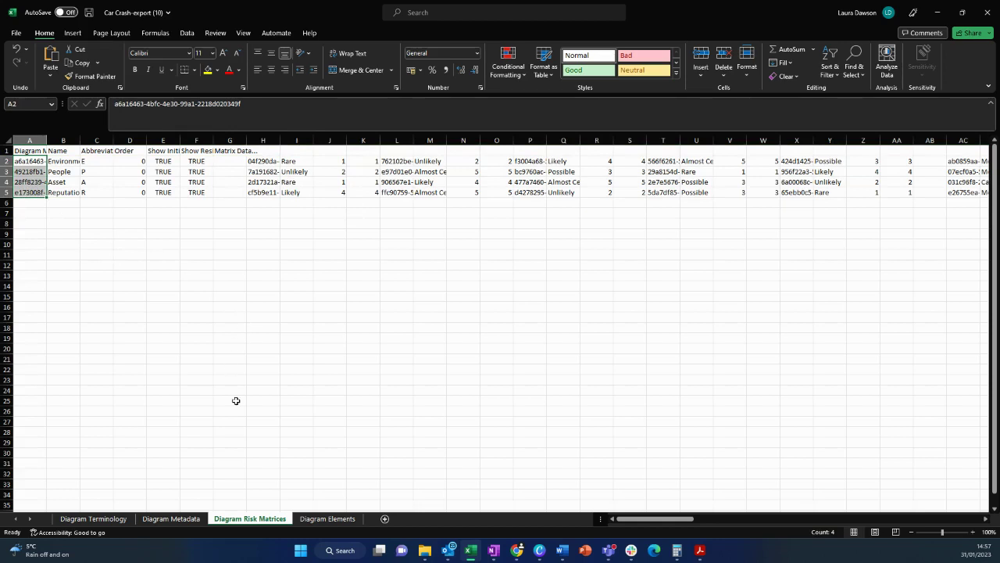
left_click(93, 519)
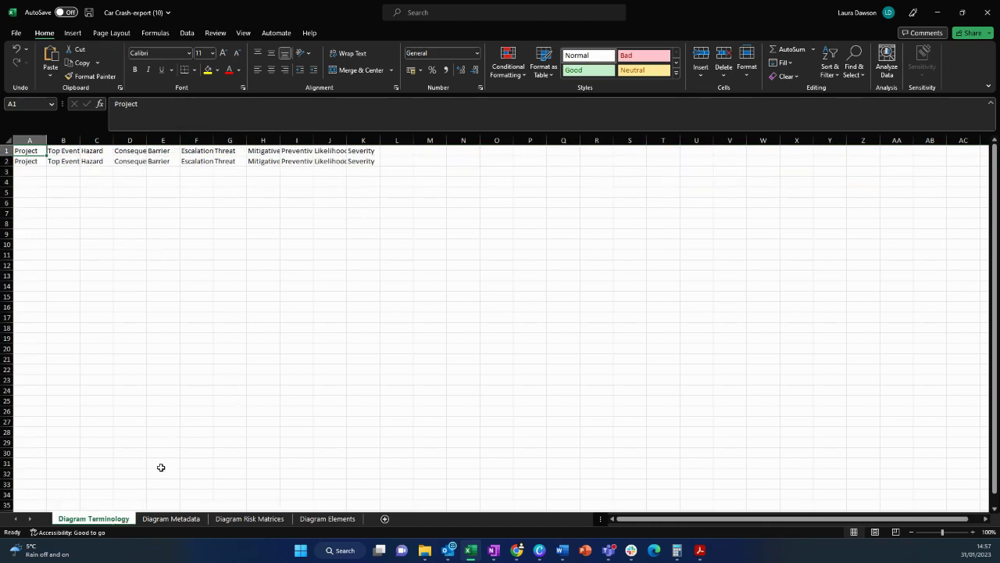
left_click(5, 150)
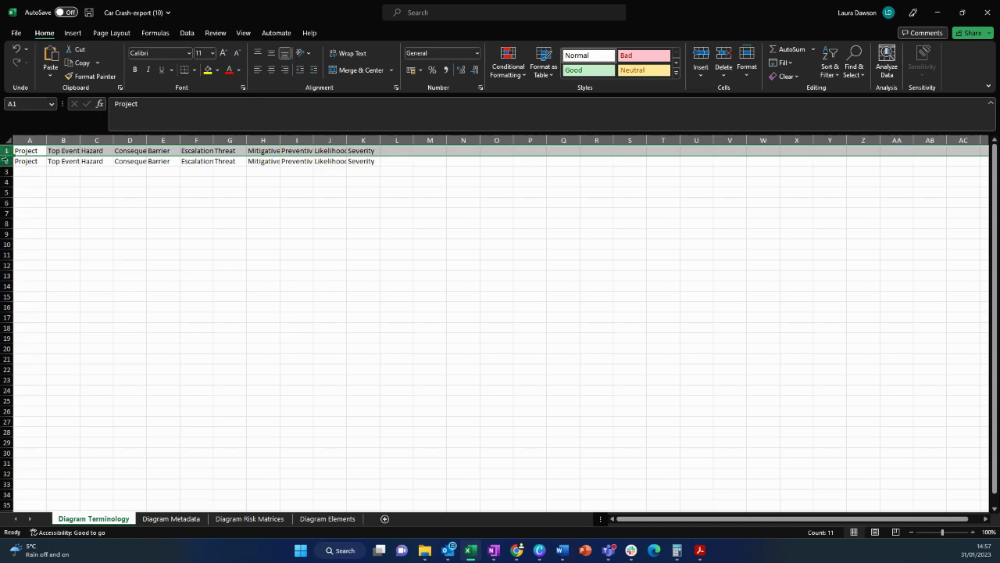
left_click(6, 160)
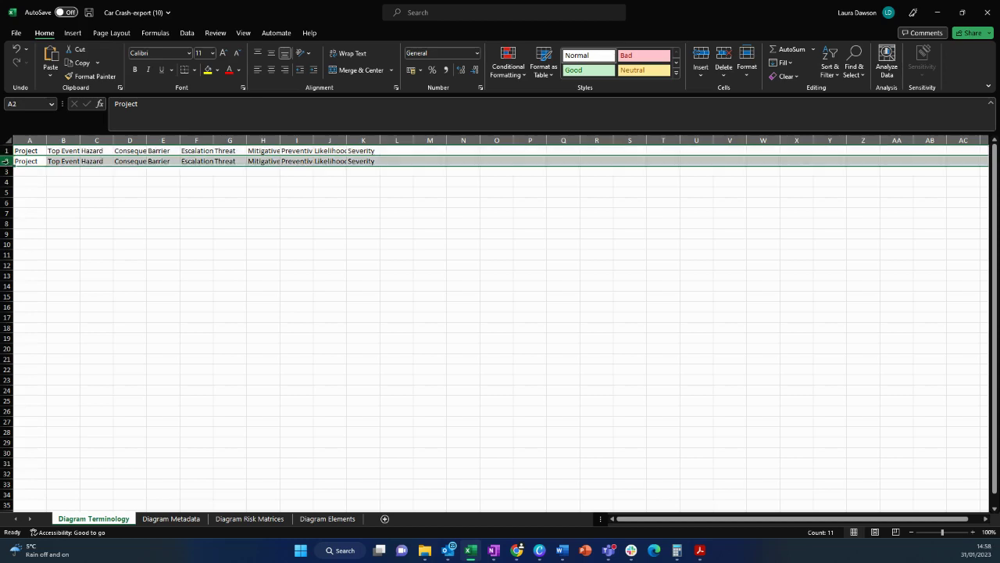
left_click(132, 161)
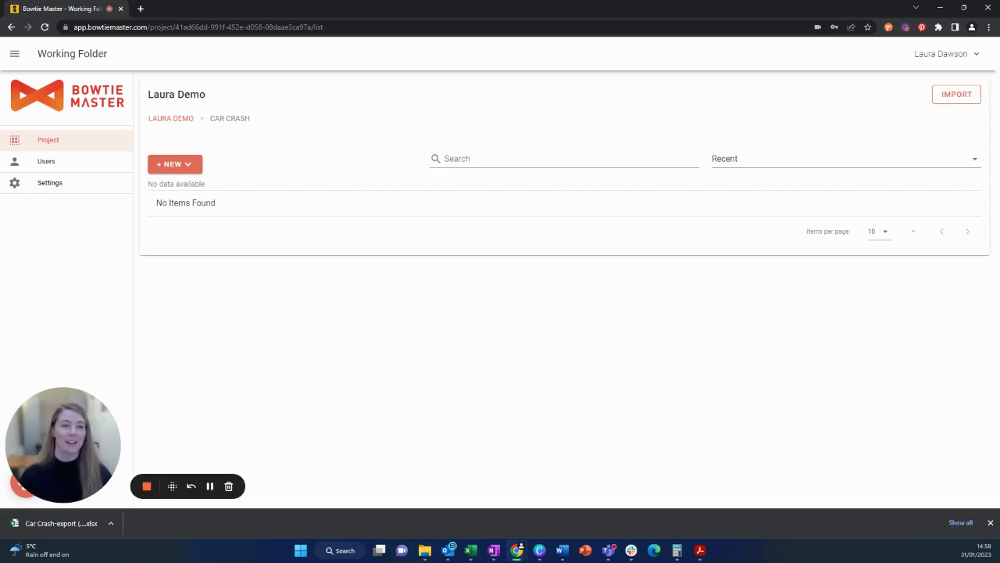
Open Import Diagram for the Car Crash folder and put the cursor in Diagram Name
left_click(947, 94)
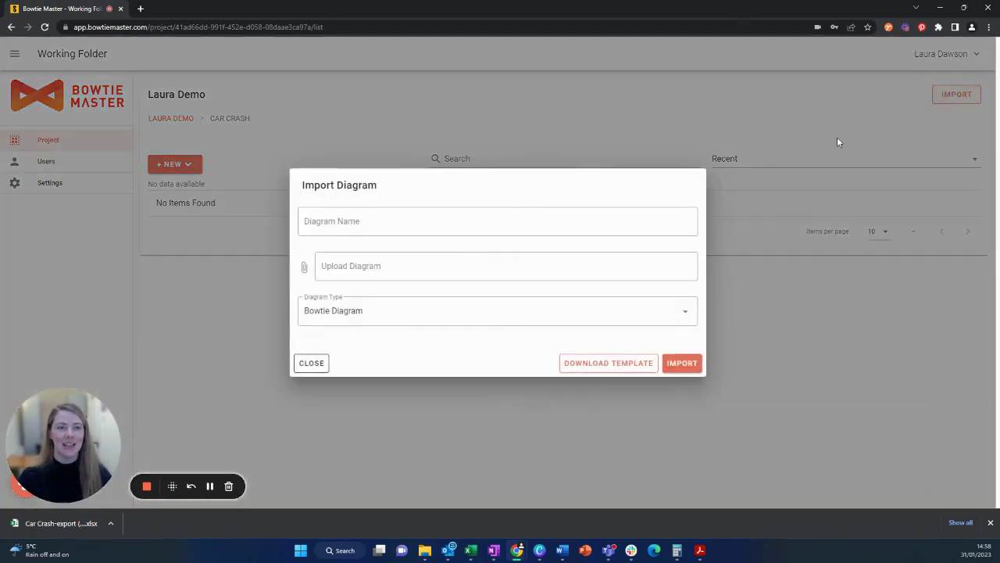
left_click(406, 221)
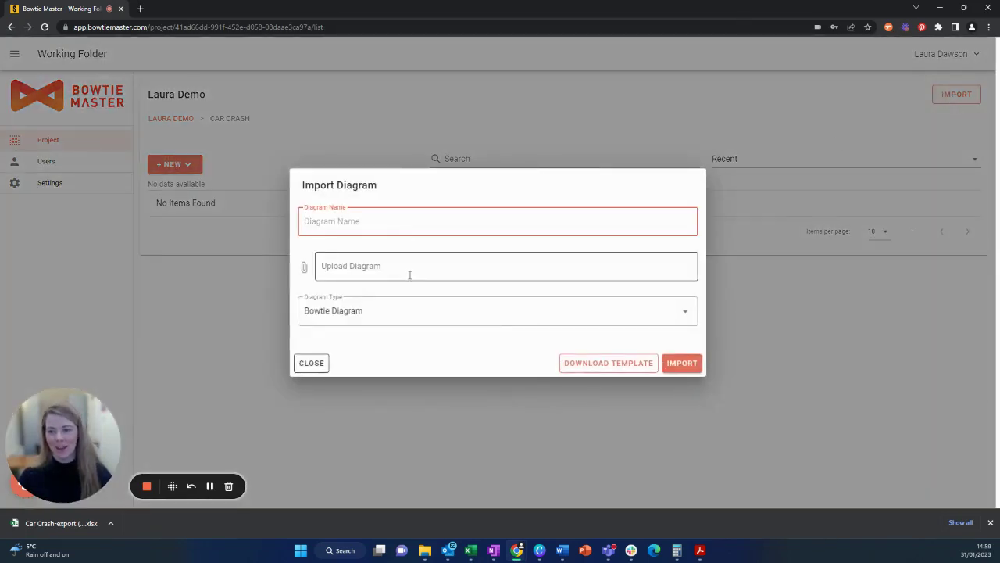